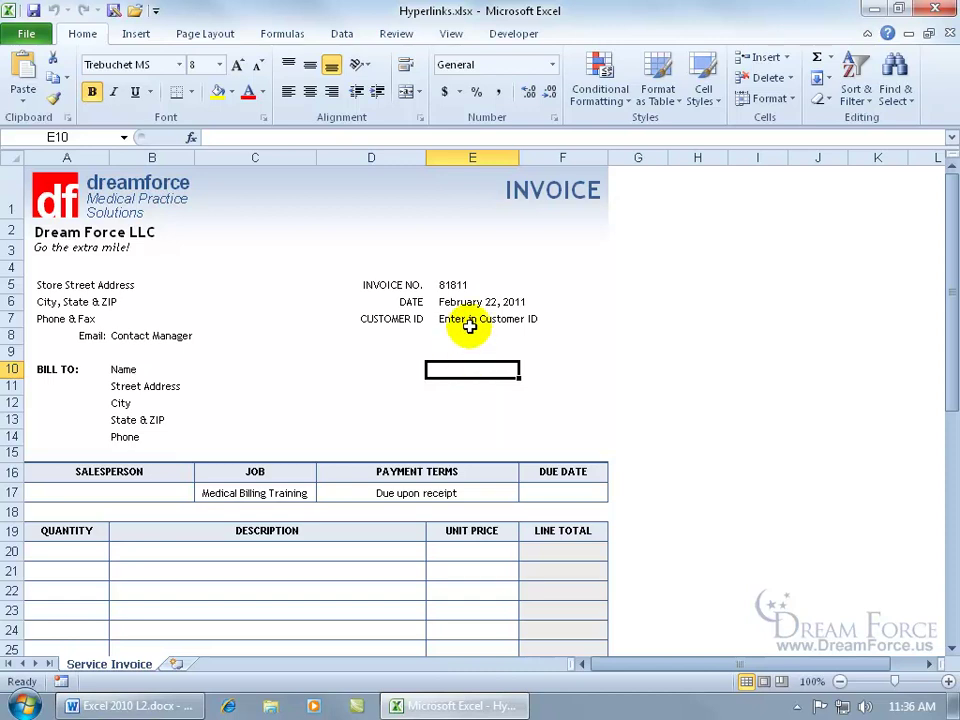
Select the merged customer ID cell E7 on the Service Invoice sheet.
click(468, 324)
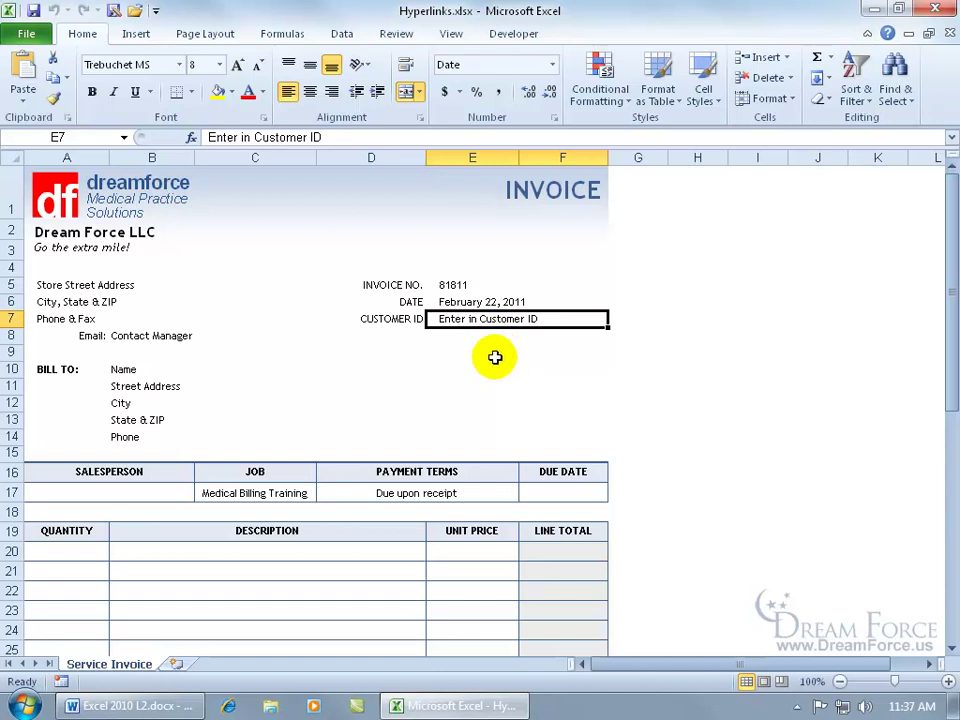
Open the Insert Hyperlink dialog for cell E7, keeping the customer ID row visible.
click(140, 34)
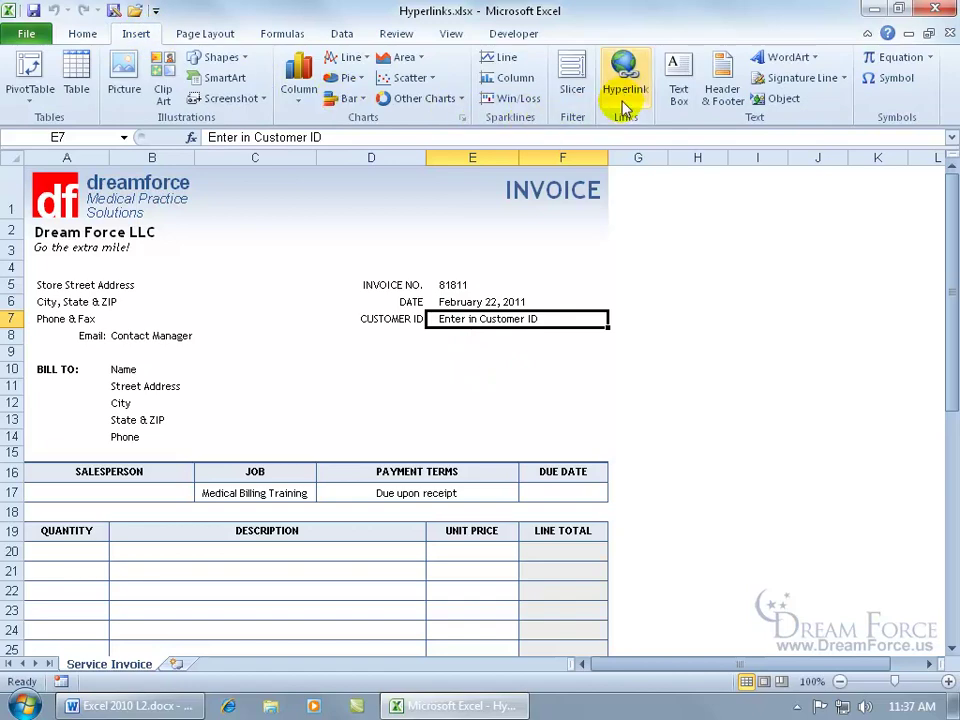
click(625, 82)
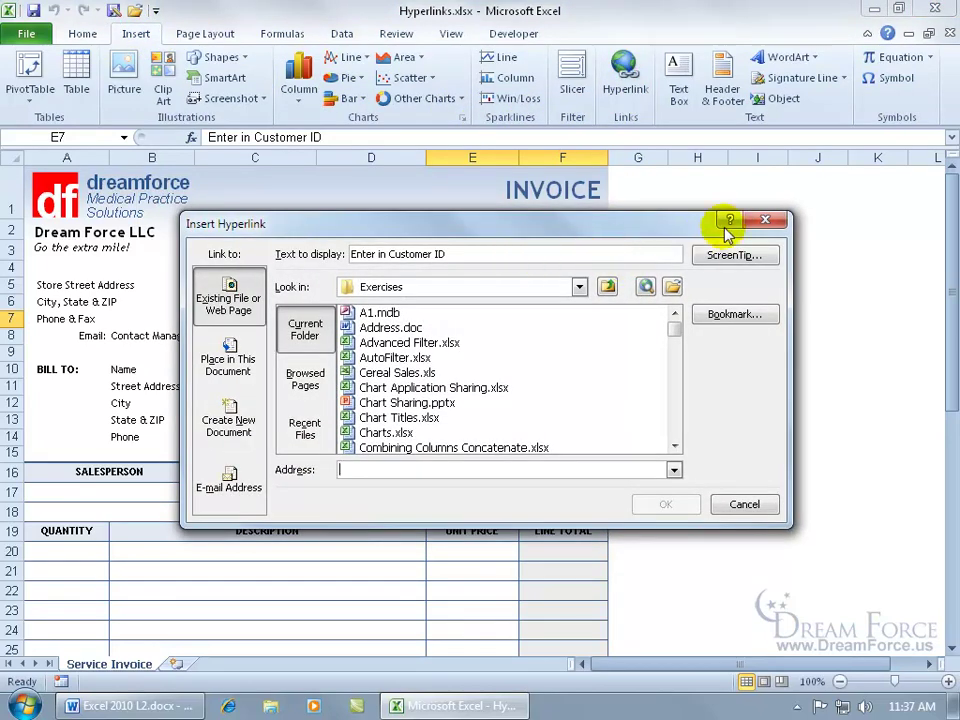
click(766, 220)
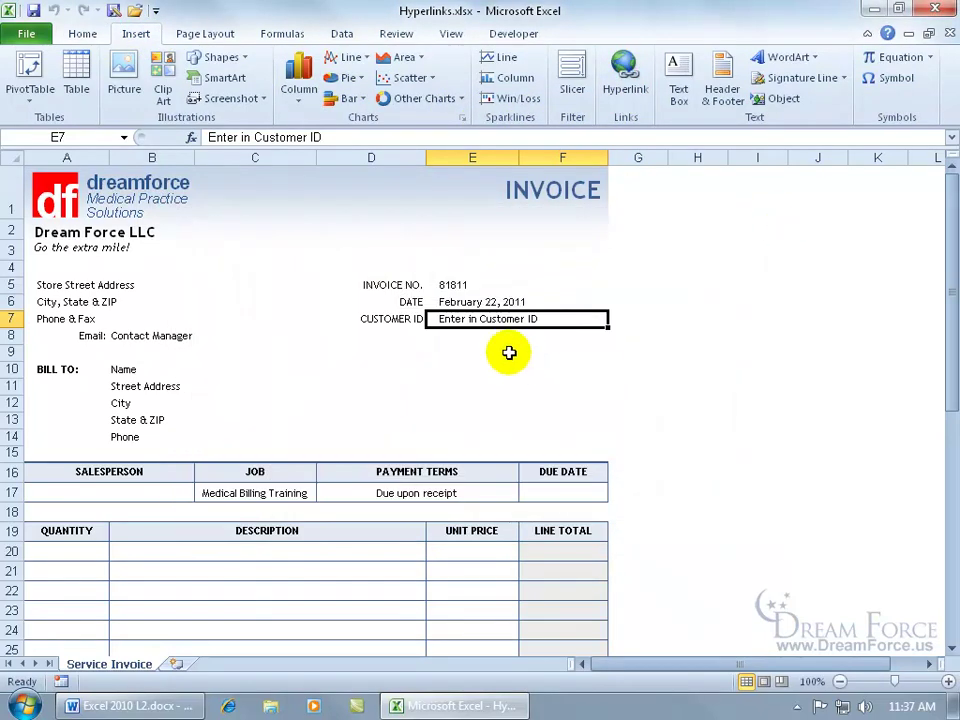
right_click(483, 322)
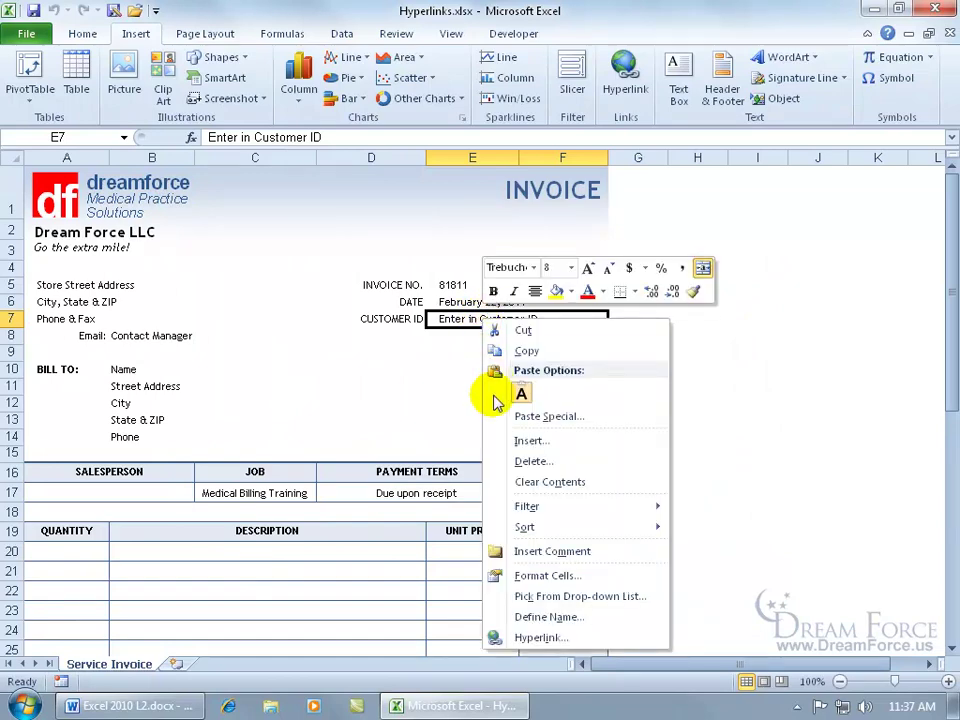
click(562, 641)
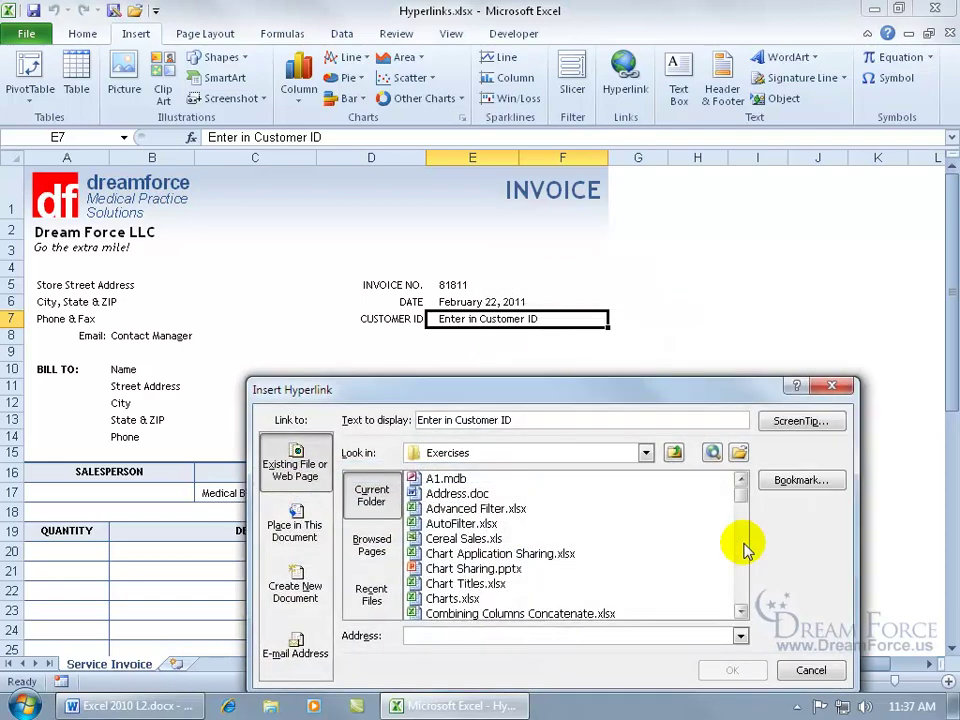
drag(560, 388, 541, 309)
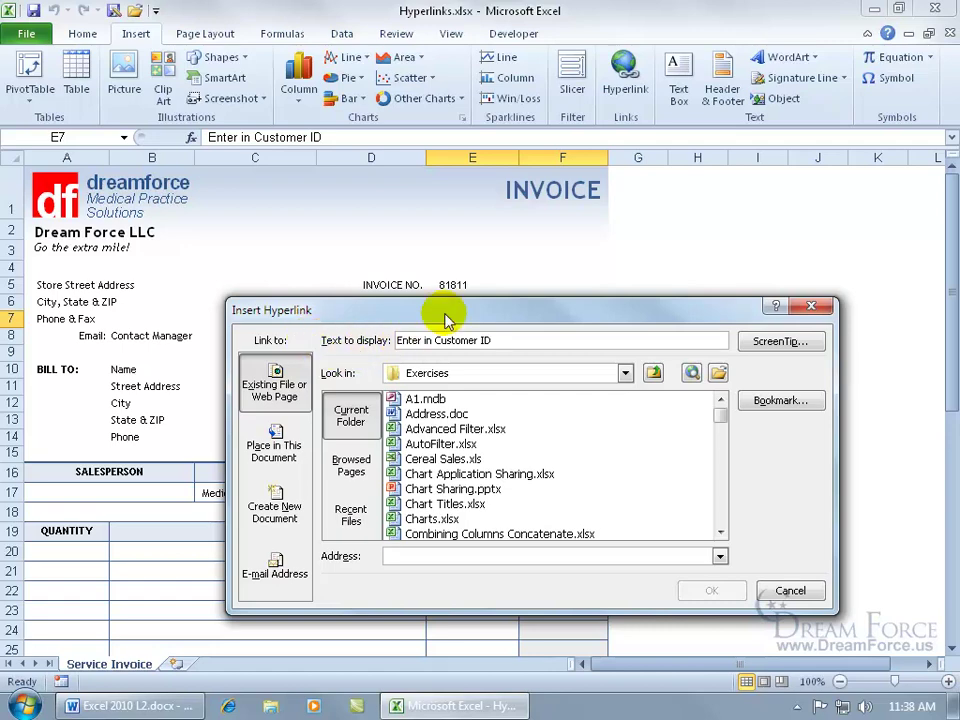
drag(448, 316, 452, 348)
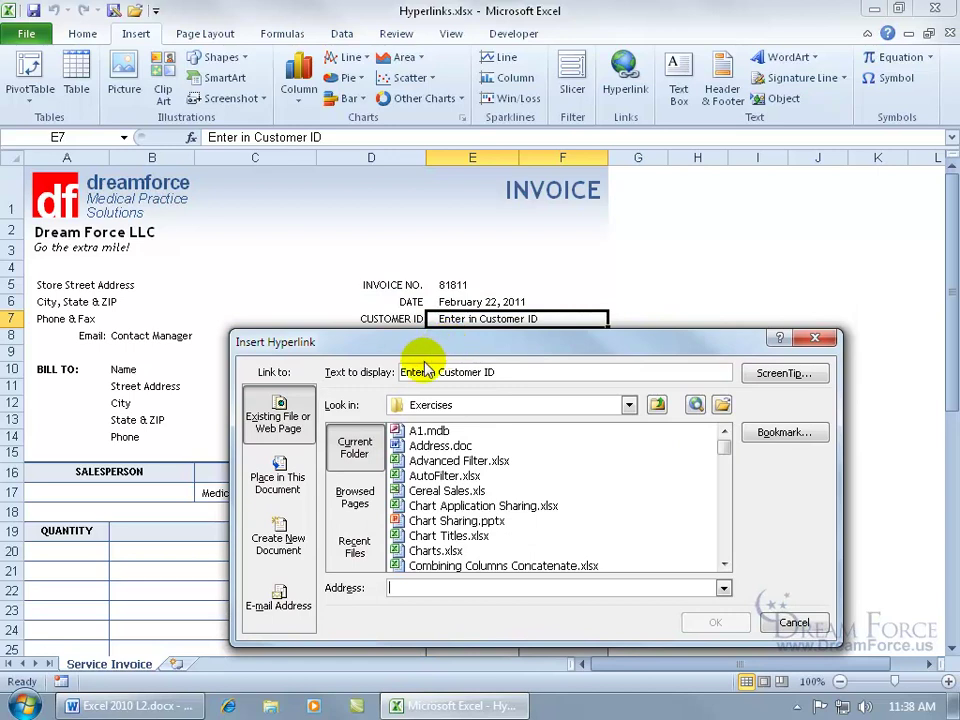
Change the display text to 'Enter in Customer IDs' and add a ScreenTip asking for the customer's ID.
click(497, 372)
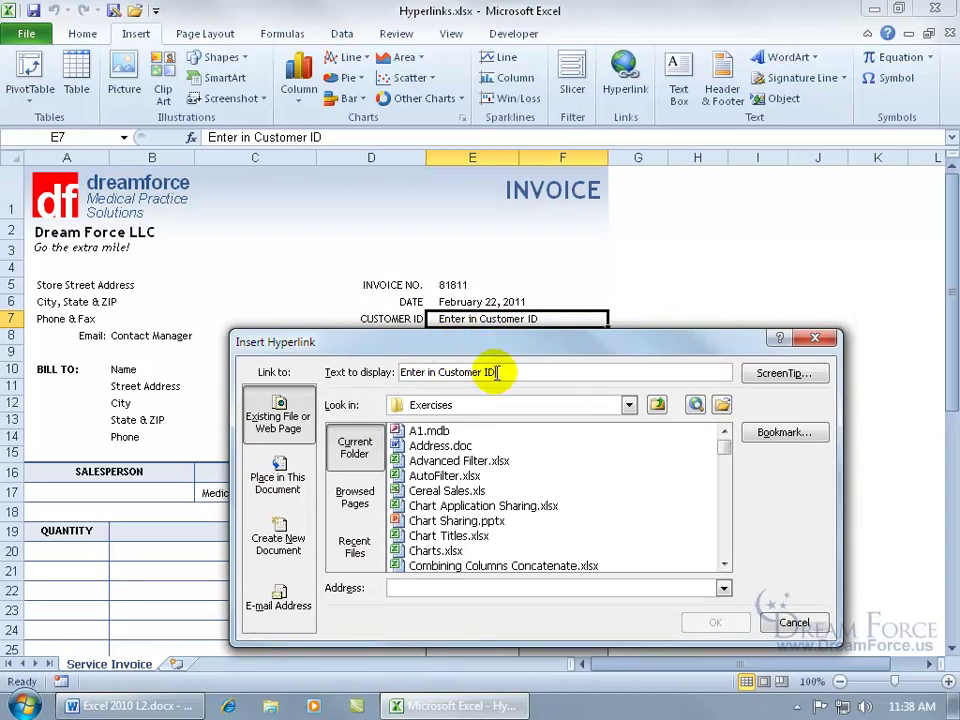
text(s)
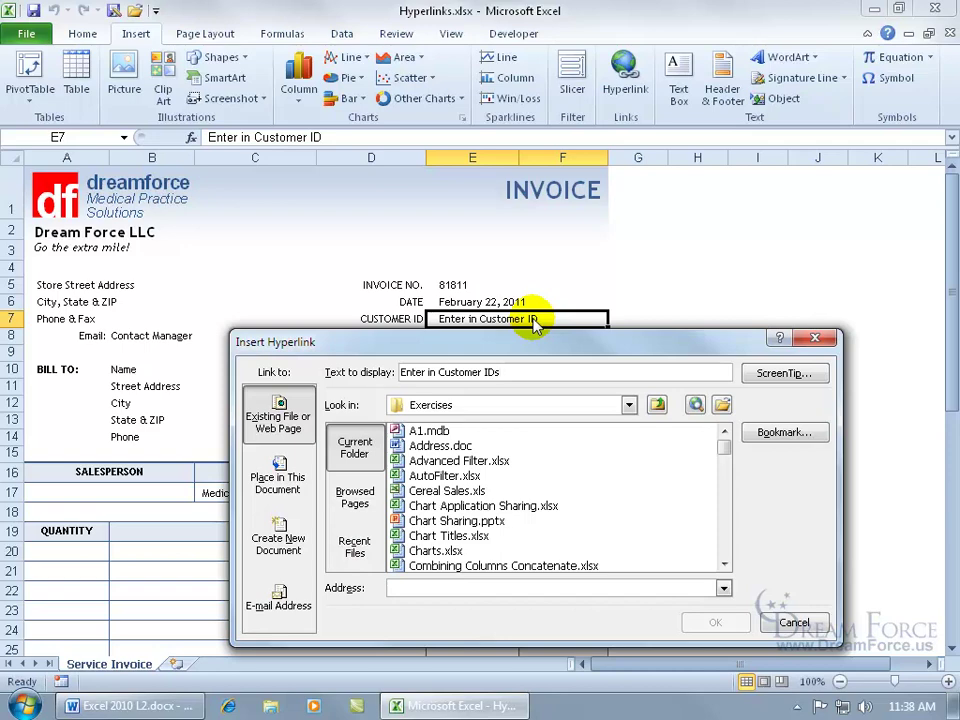
click(784, 373)
drag(505, 582, 497, 405)
text(Please enter in the Customer's ID. If a new customer please)
text( contact your ma)
text(nager)
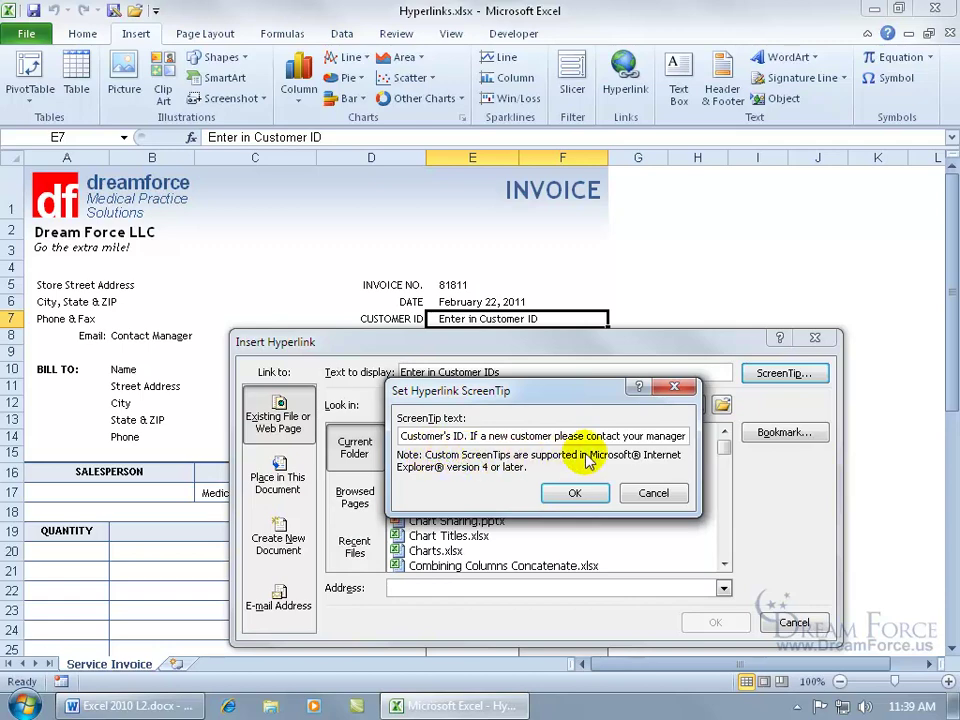
click(580, 492)
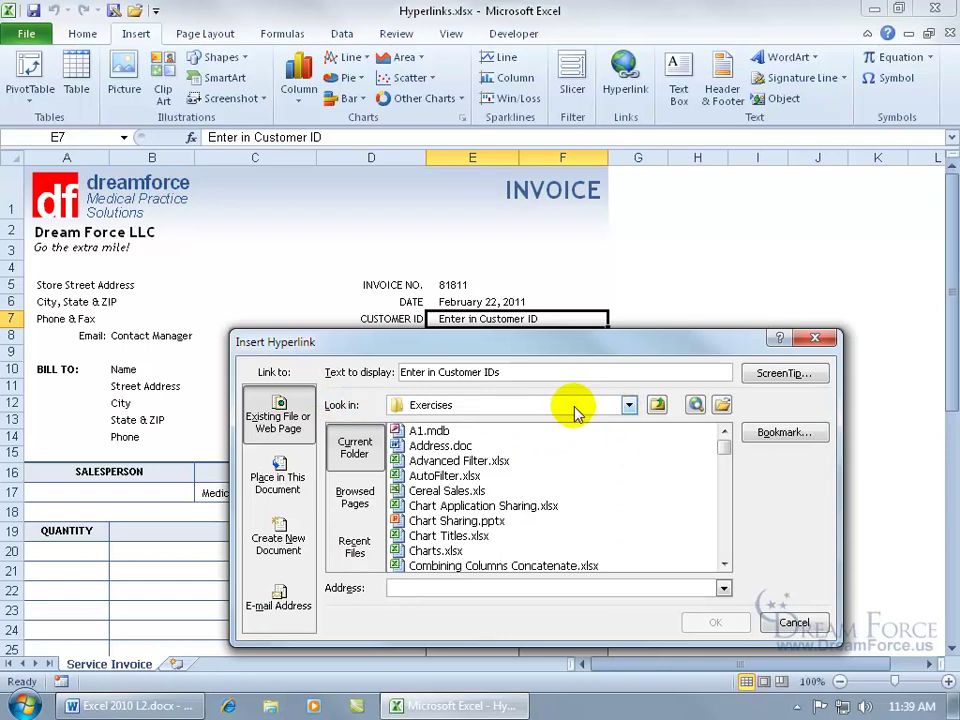
Set E7's link target to Customer IDs.docx in Desktop > Exercises and confirm.
click(629, 406)
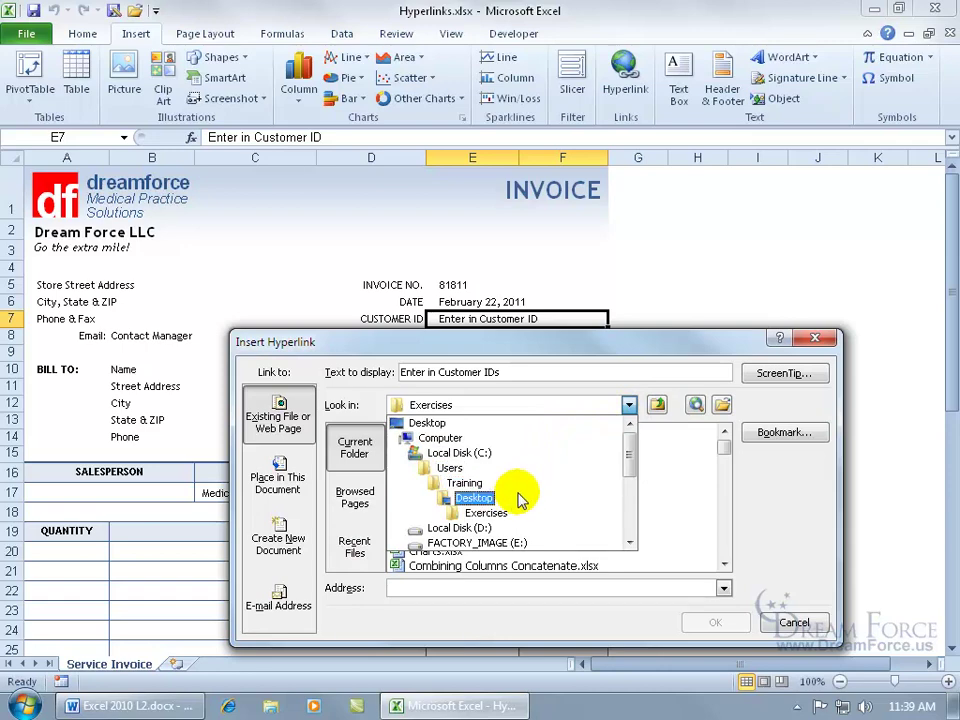
click(487, 500)
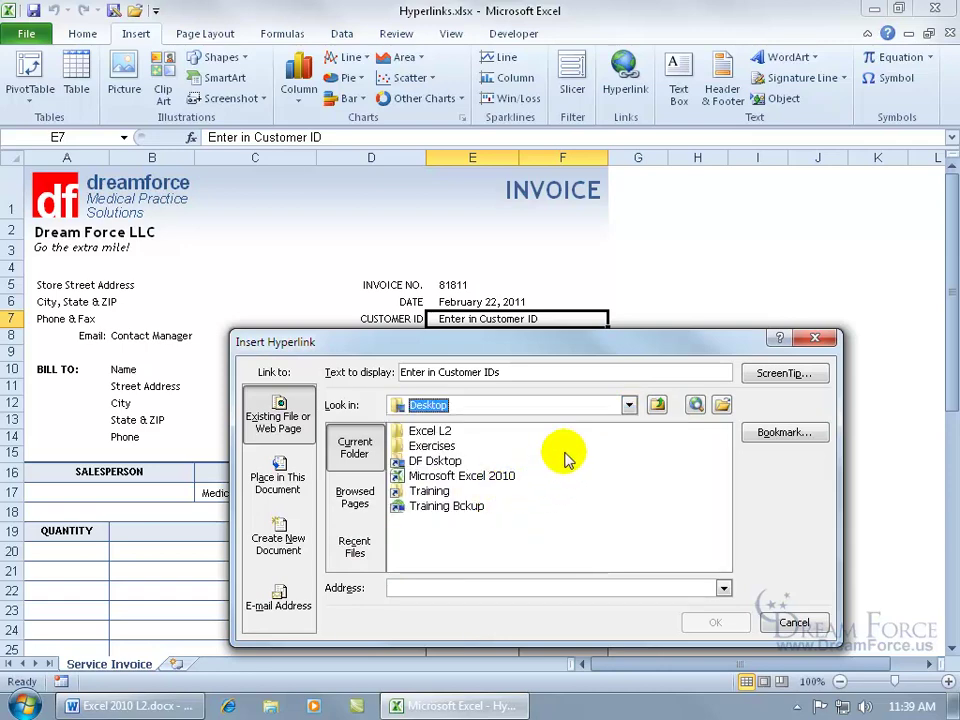
double_click(414, 447)
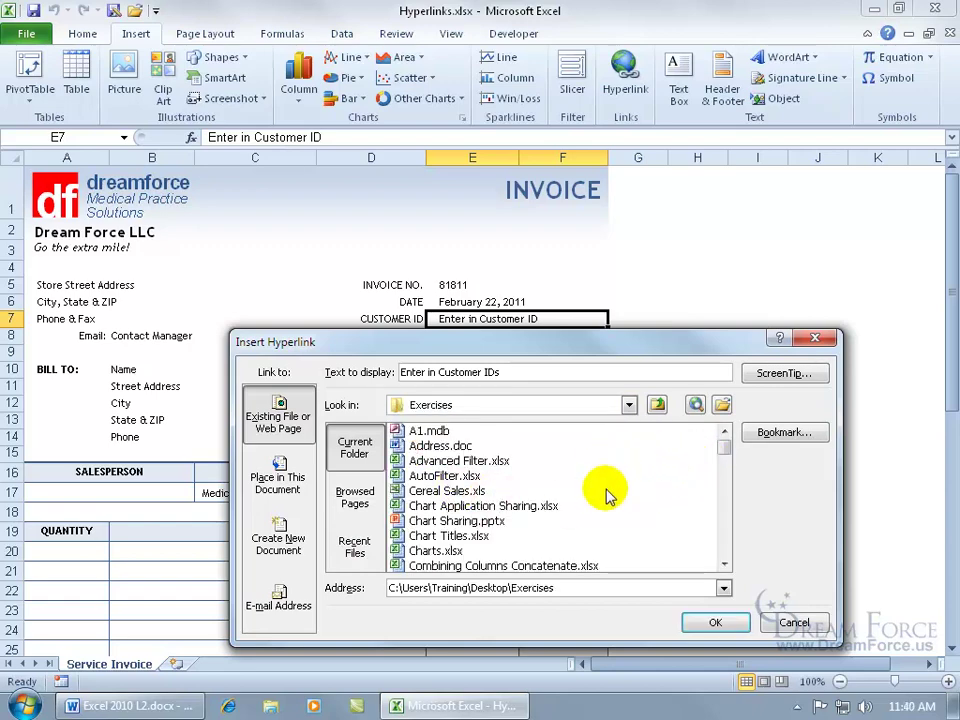
click(724, 568)
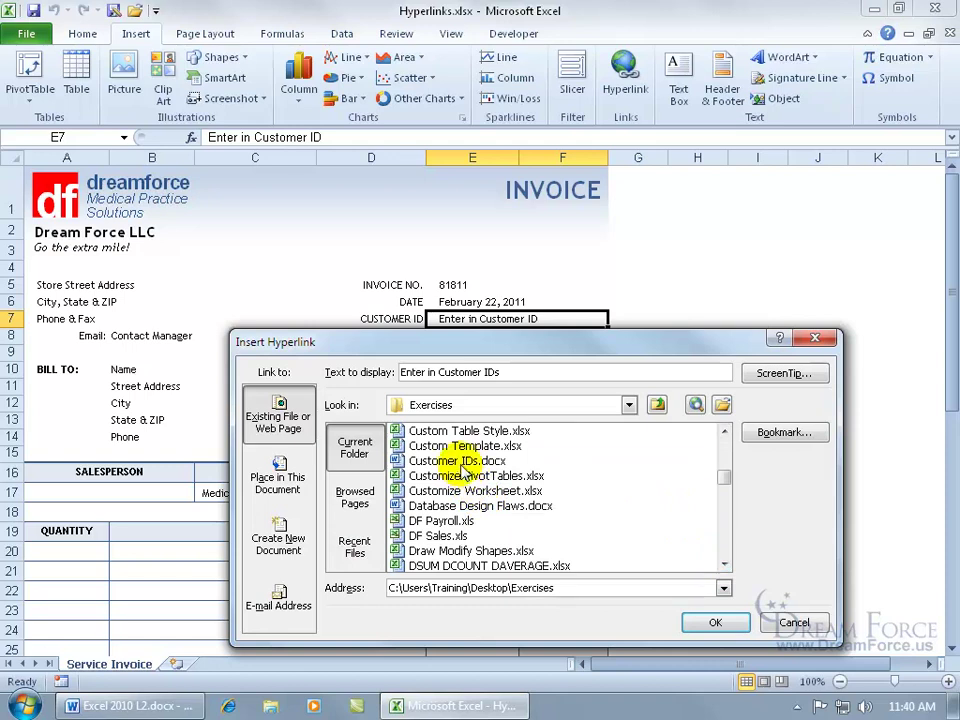
click(462, 462)
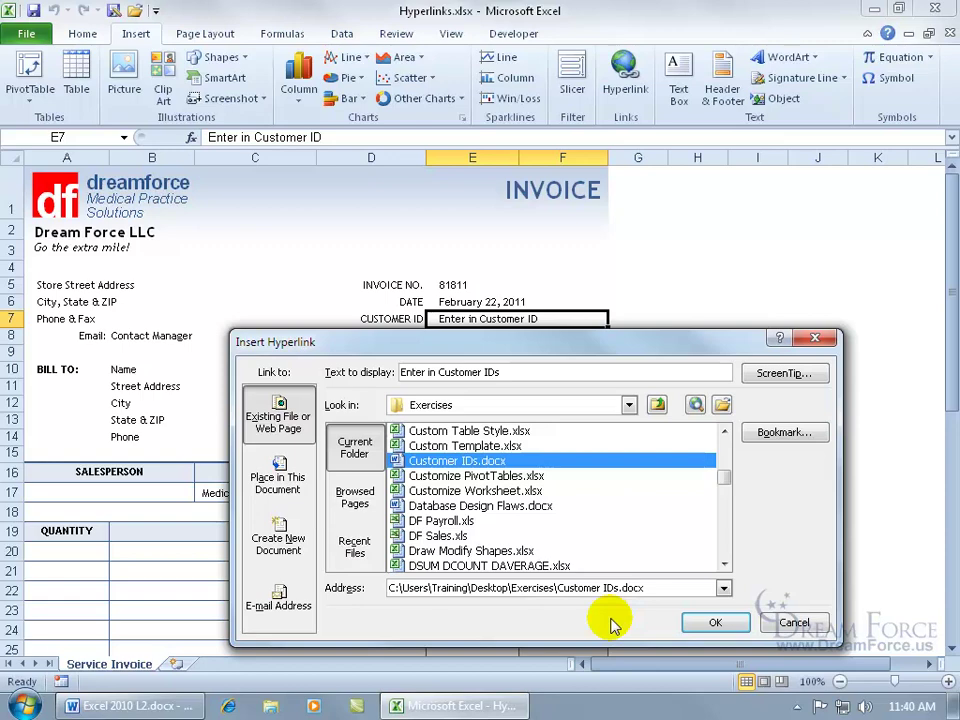
click(711, 623)
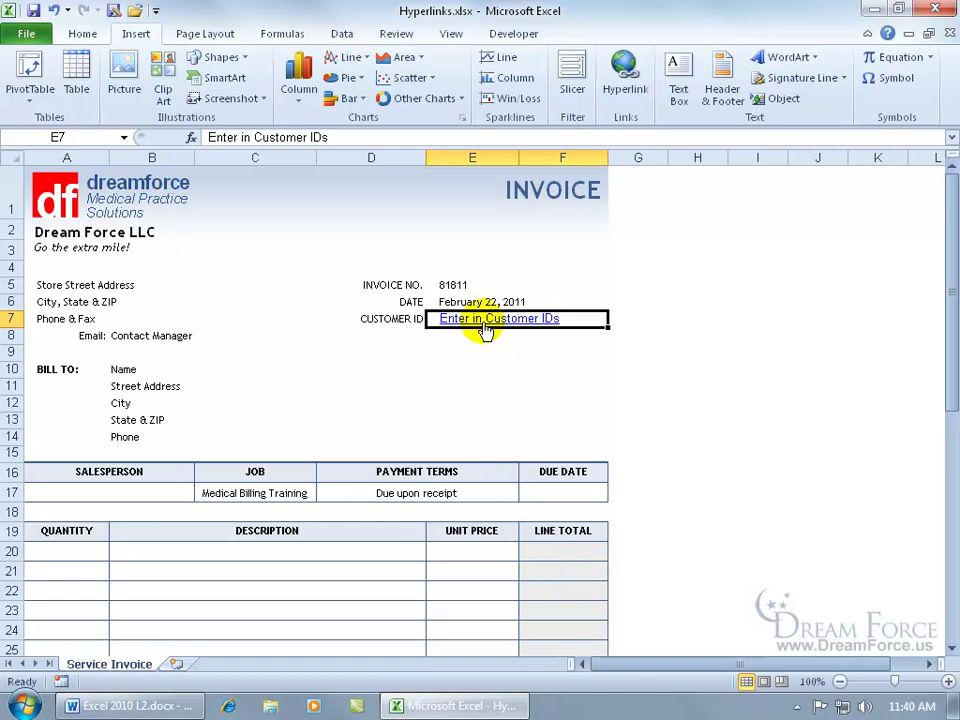
Check E7's ScreenTip and follow the link to open Customer IDs.docx.
mouse_move(483, 328)
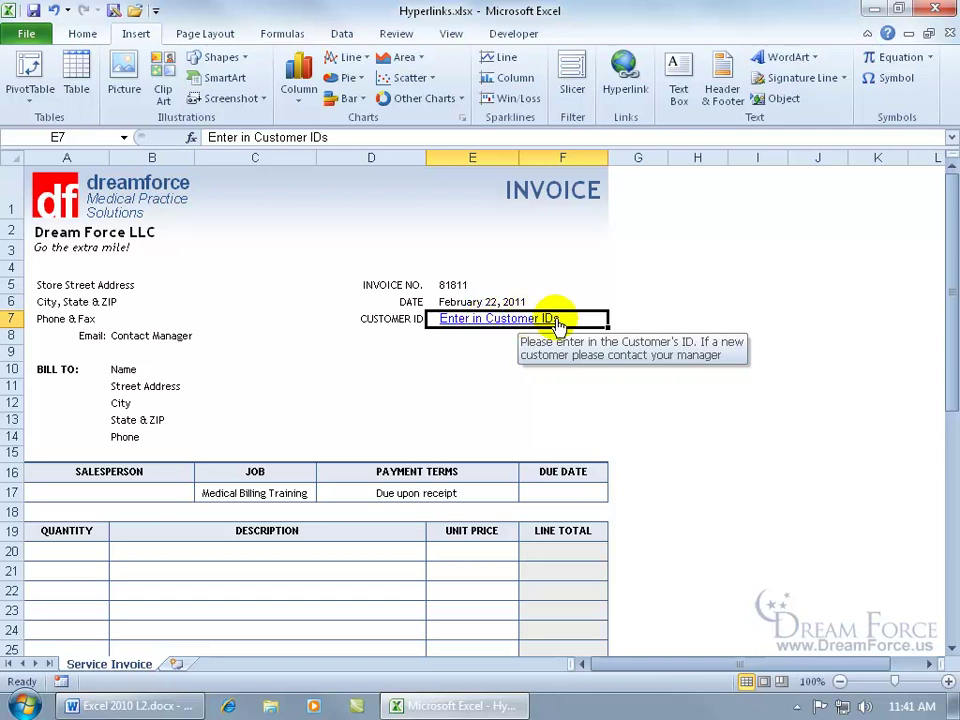
click(500, 320)
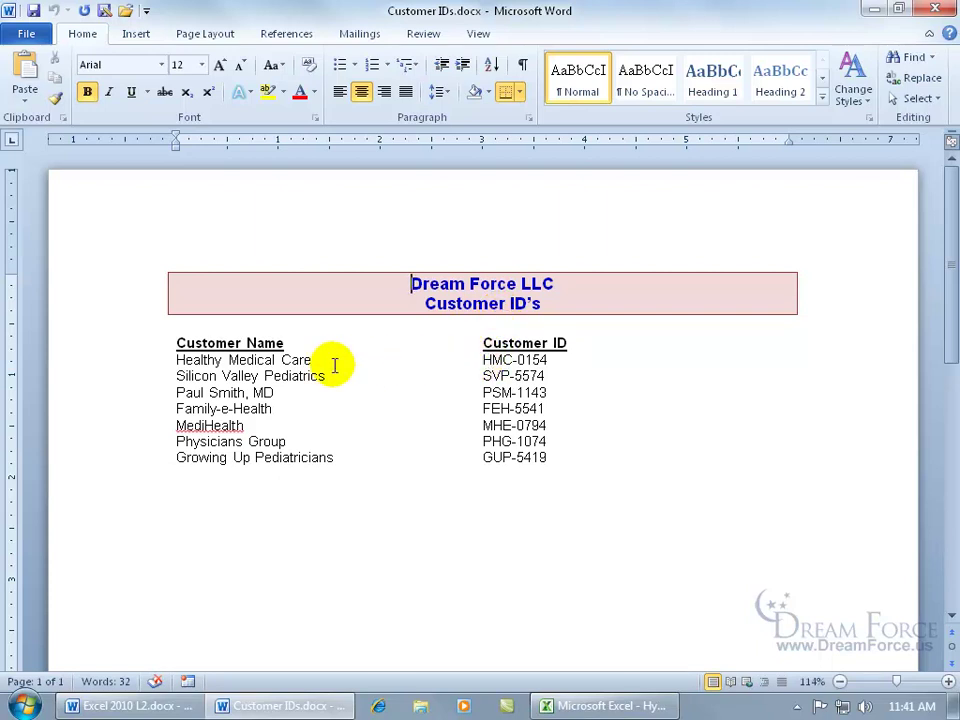
In Word, copy the customer ID from the Customer ID column and close the document.
drag(483, 360, 547, 360)
key(ctrl+c)
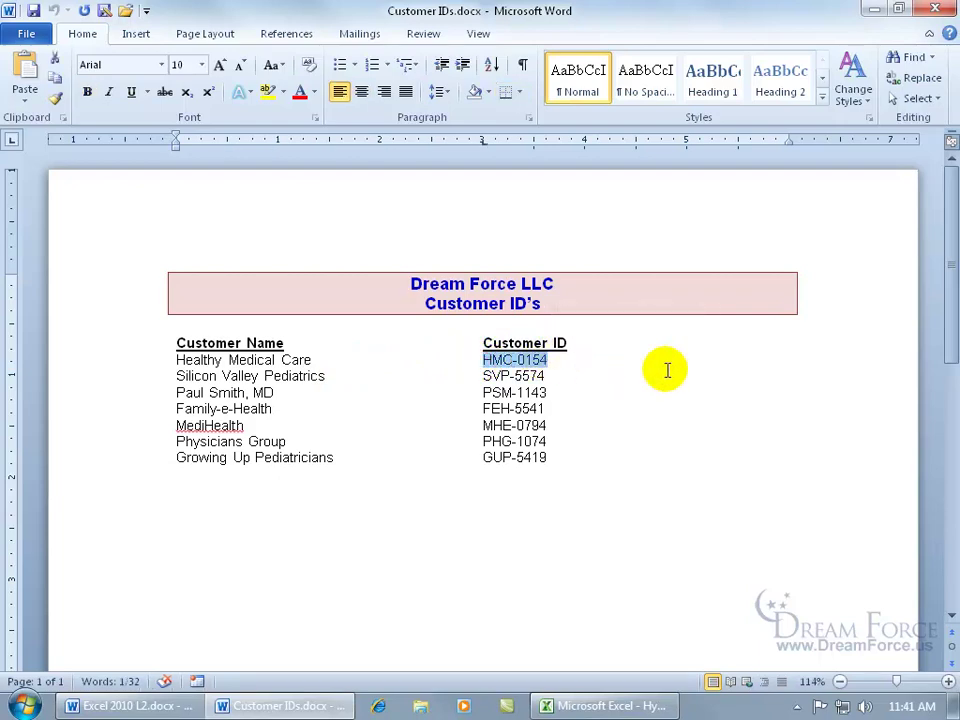
click(935, 9)
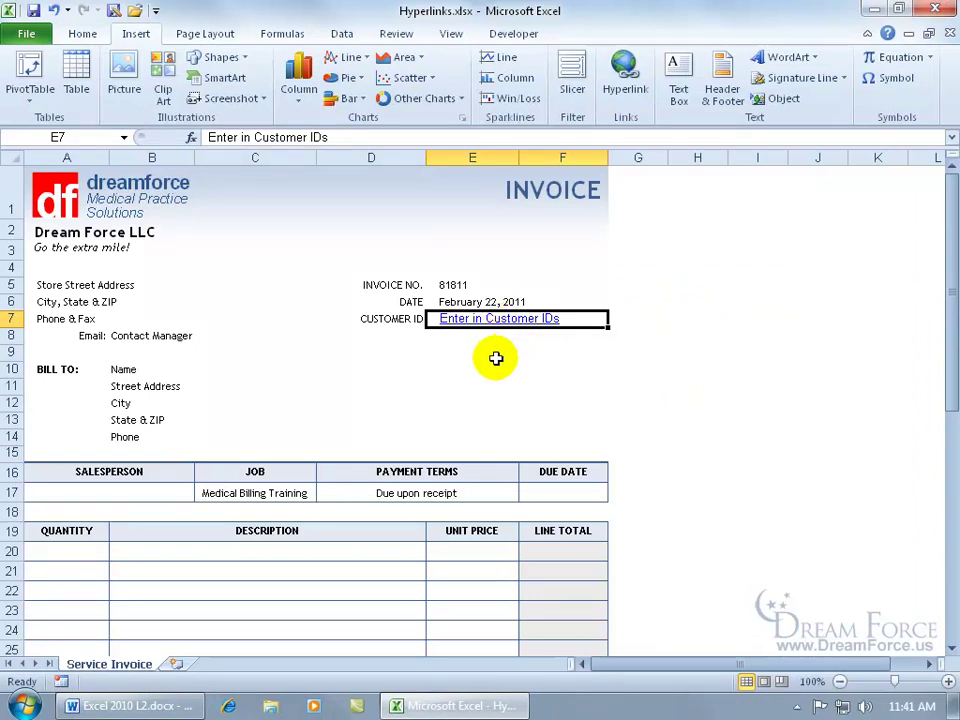
key(ctrl+v)
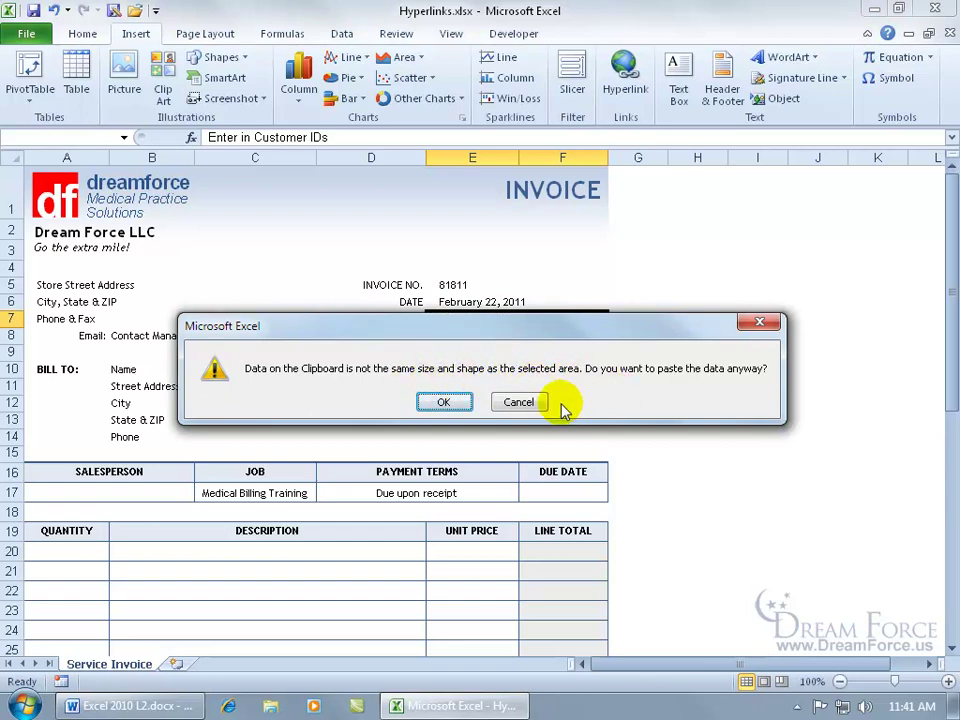
click(518, 401)
click(343, 138)
drag(343, 138, 204, 137)
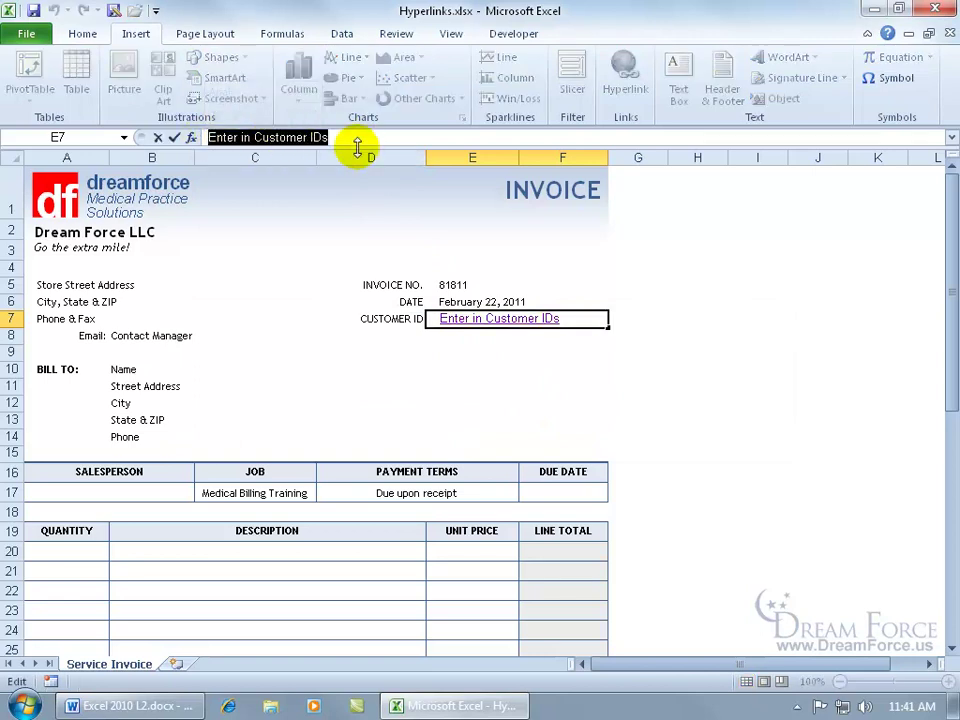
key(ctrl+v)
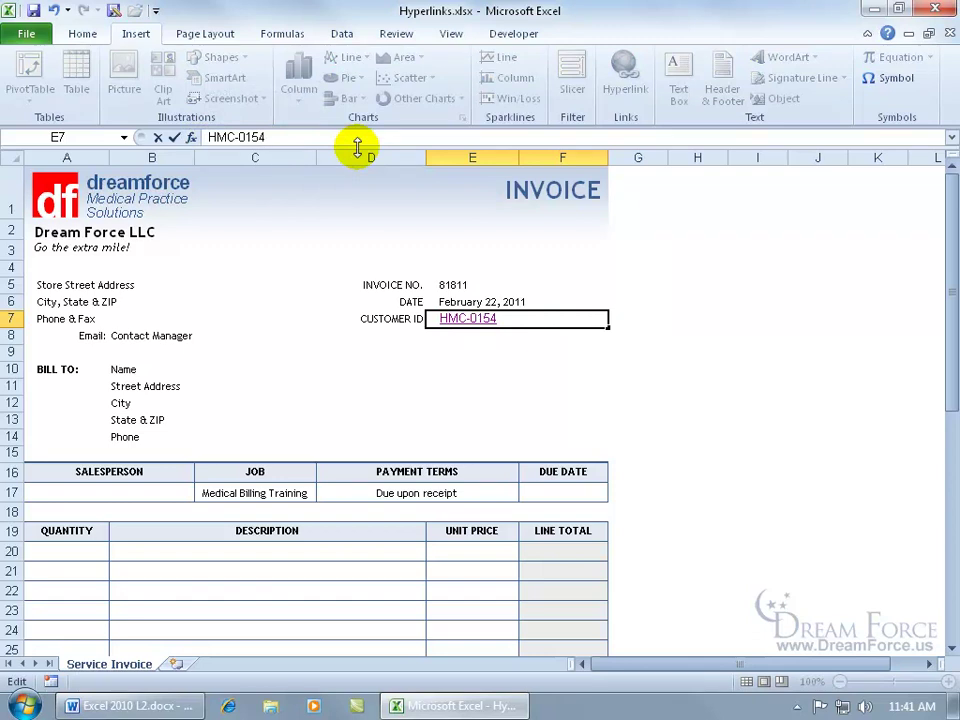
key(Return)
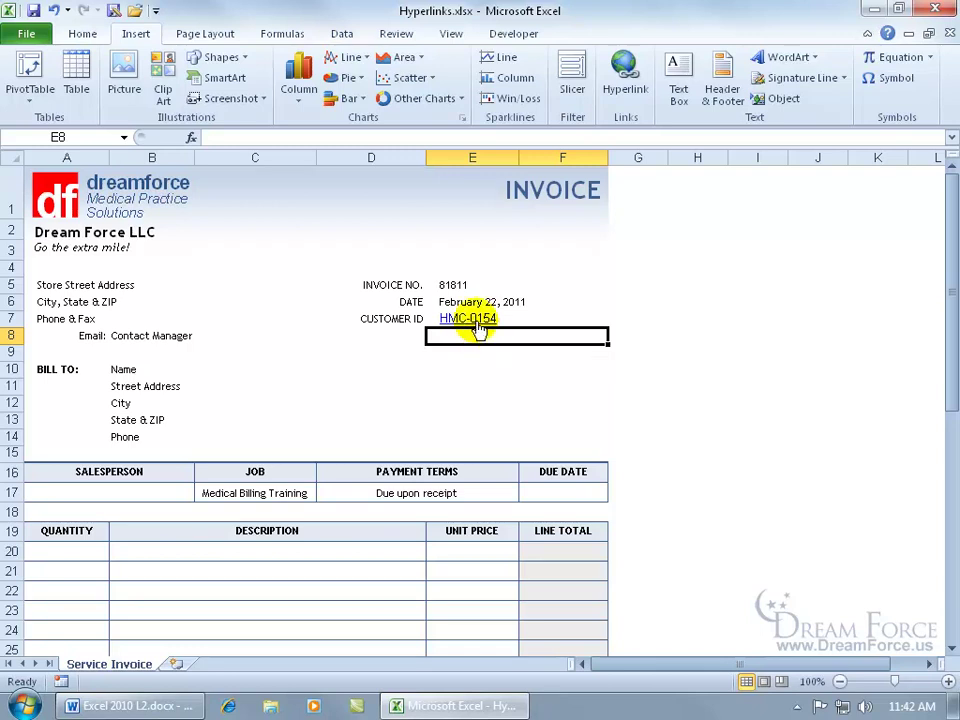
mouse_move(478, 326)
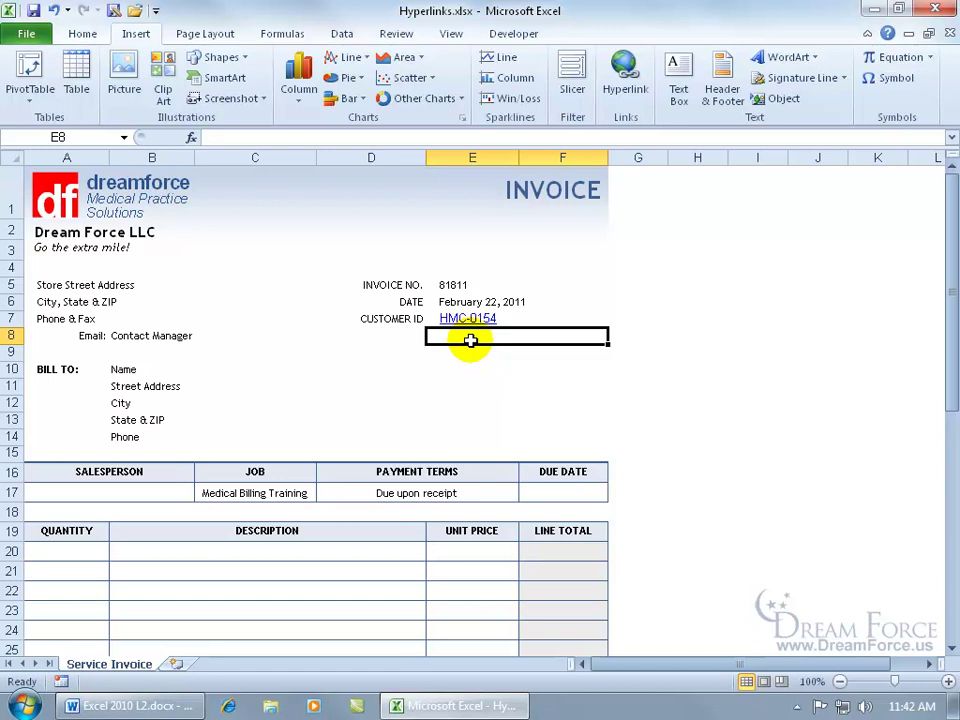
right_click(469, 323)
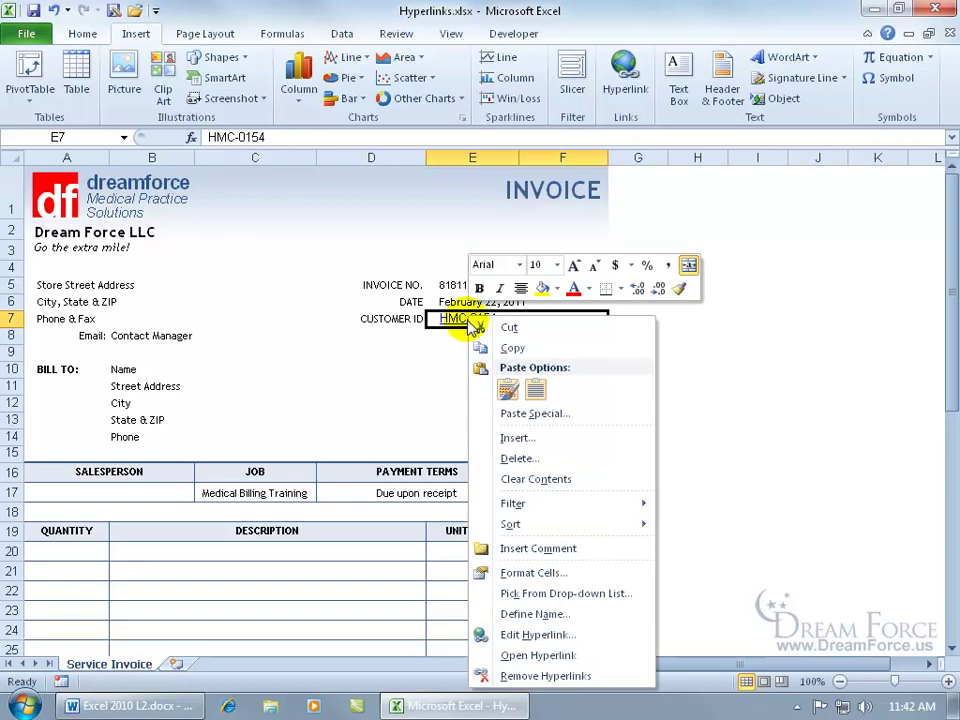
click(538, 634)
drag(478, 399, 447, 225)
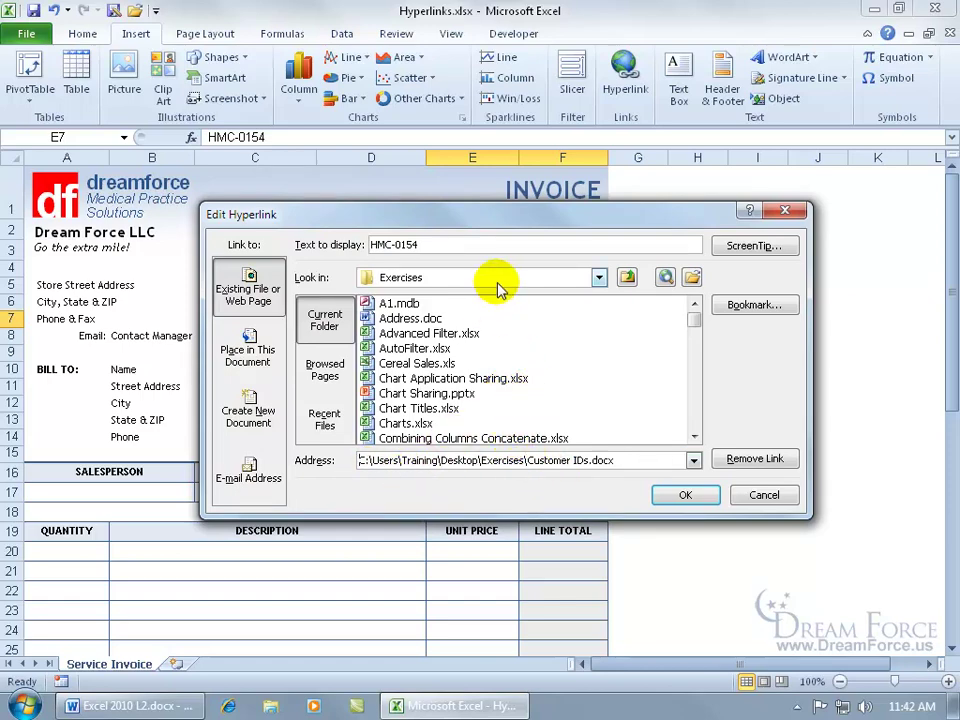
drag(630, 460, 338, 460)
key(Delete)
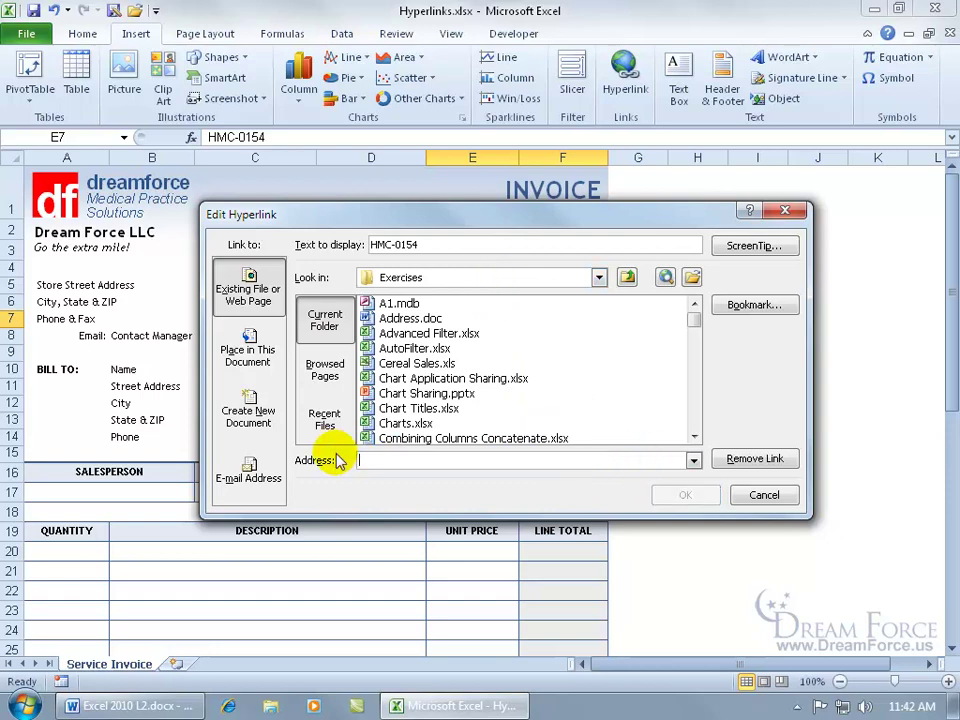
text(www.videotrainingpro.com/contact)
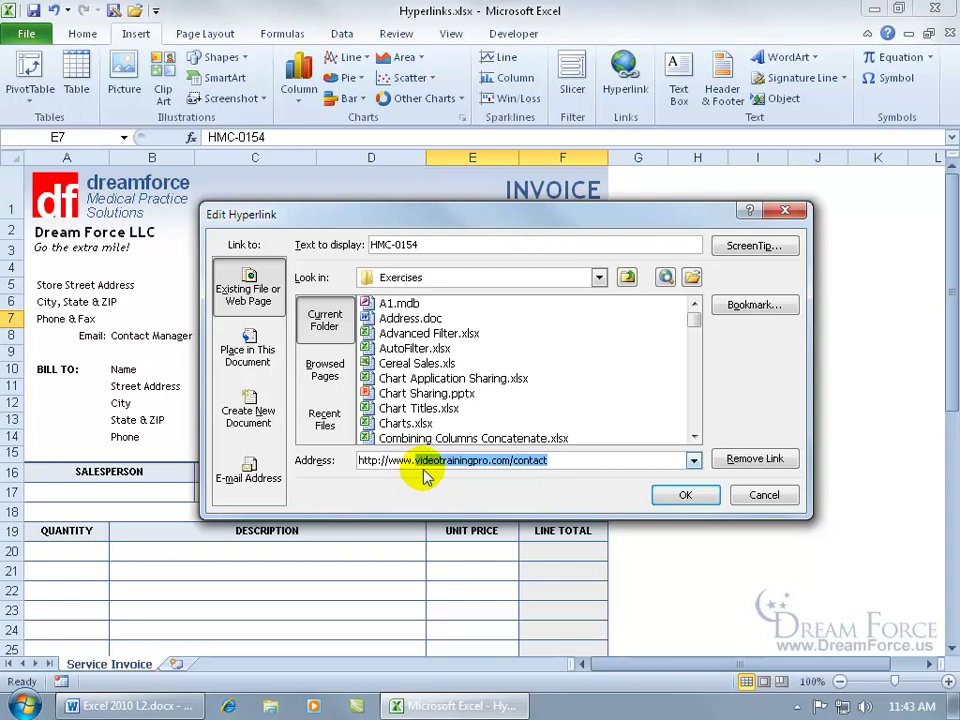
double_click(548, 460)
key(BackSpace)
key(BackSpace)
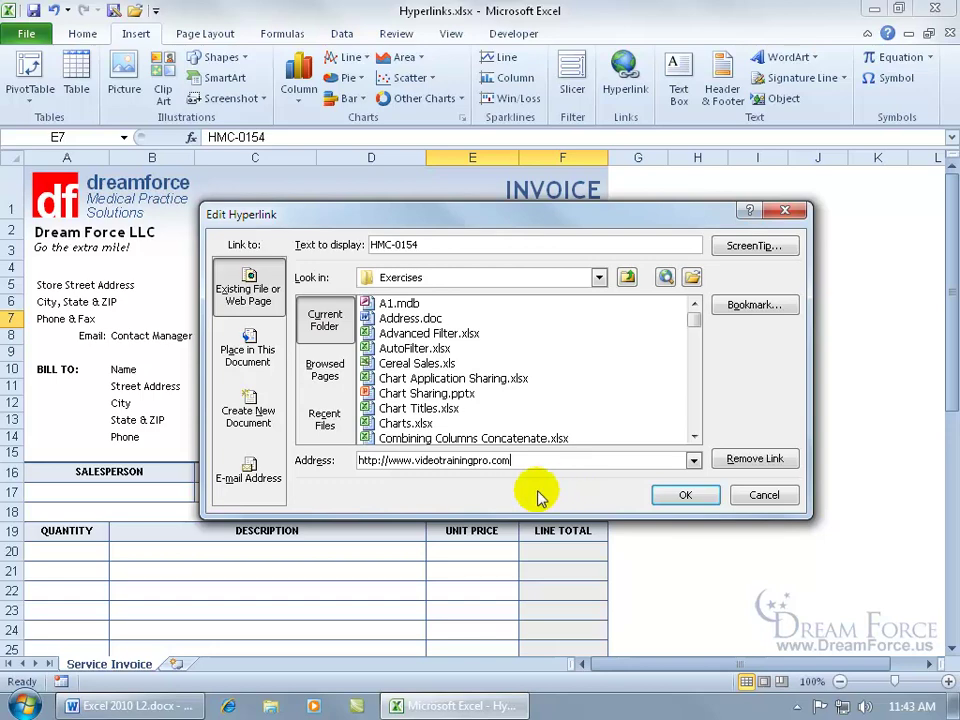
click(668, 495)
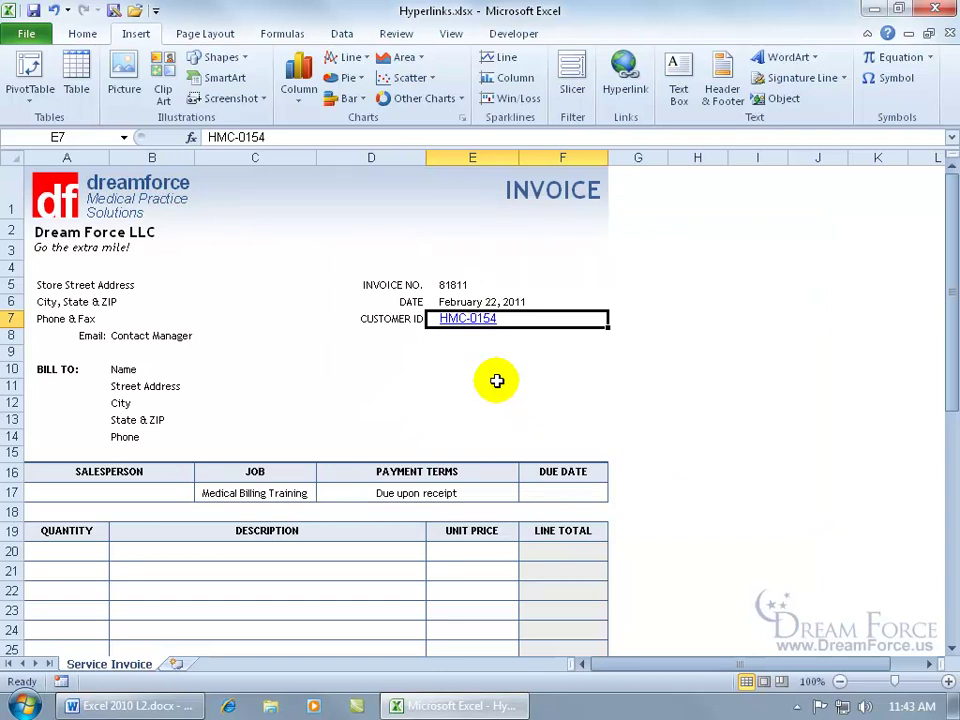
click(470, 321)
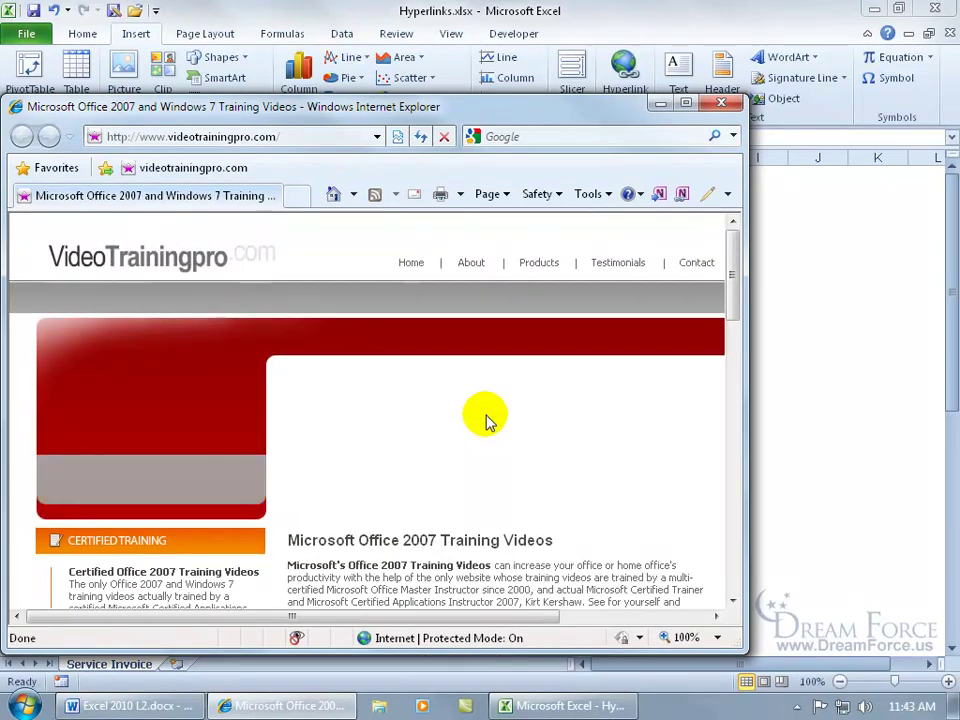
click(721, 103)
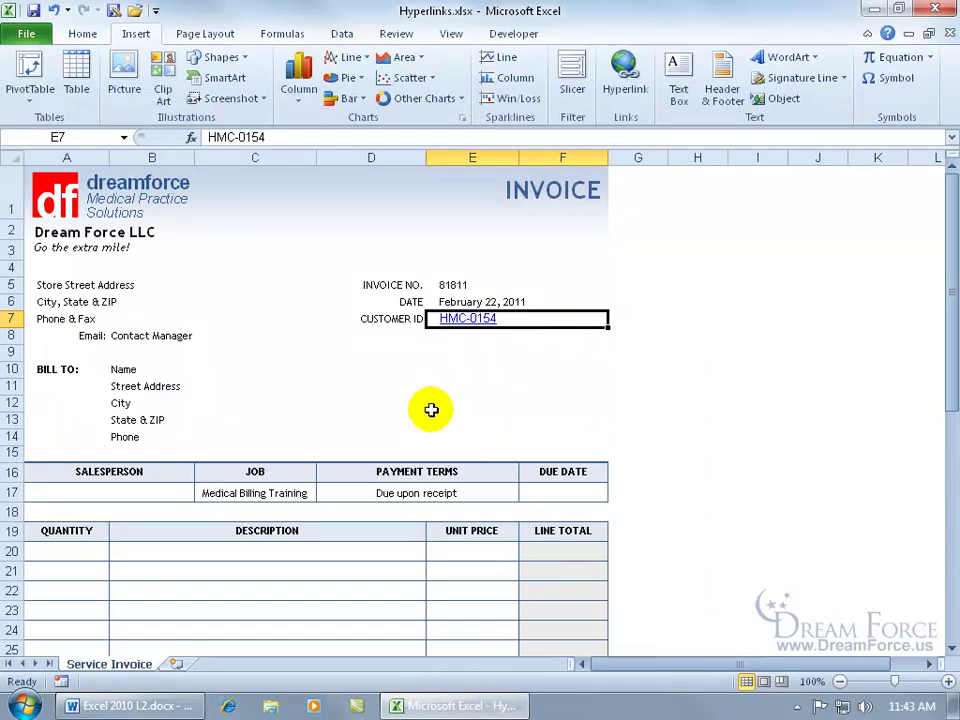
Remove the hyperlink from E7's customer ID, then select cell B8.
right_click(469, 318)
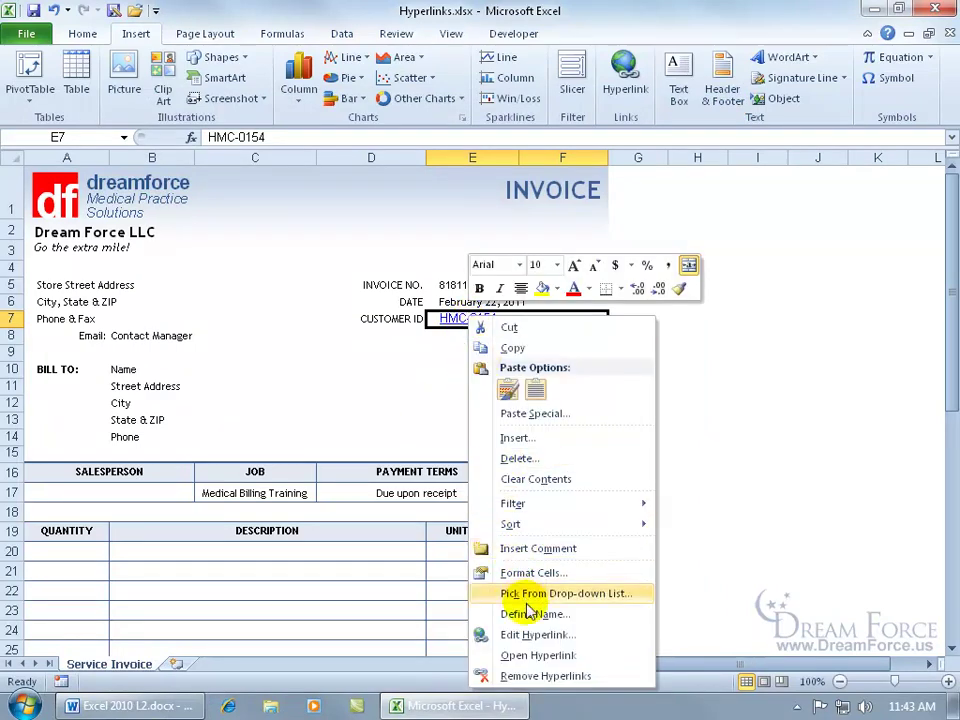
click(490, 676)
click(410, 353)
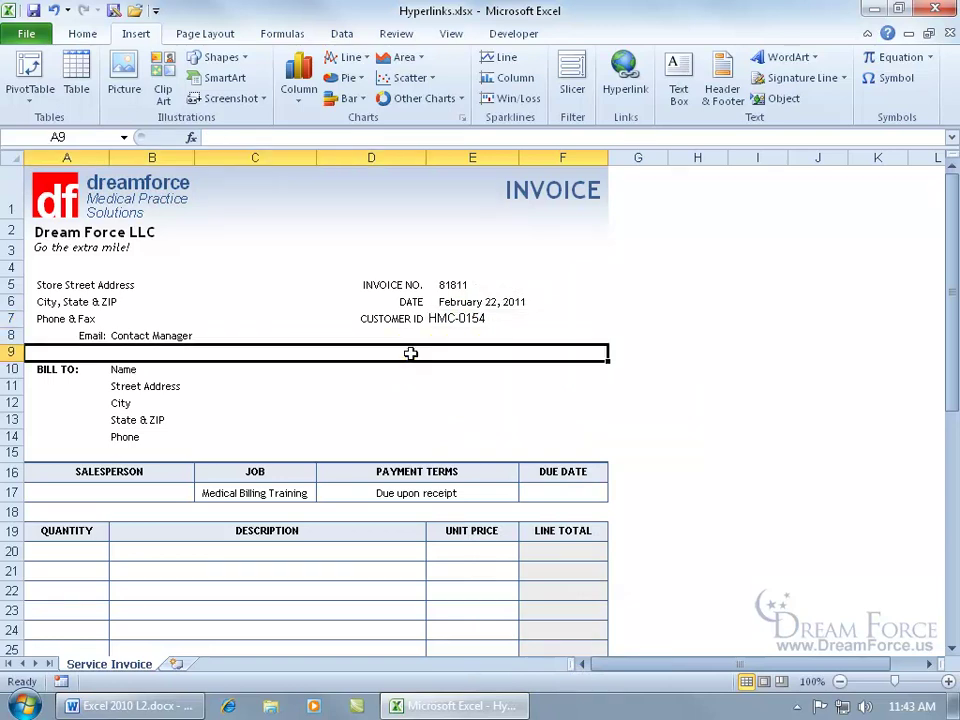
click(166, 337)
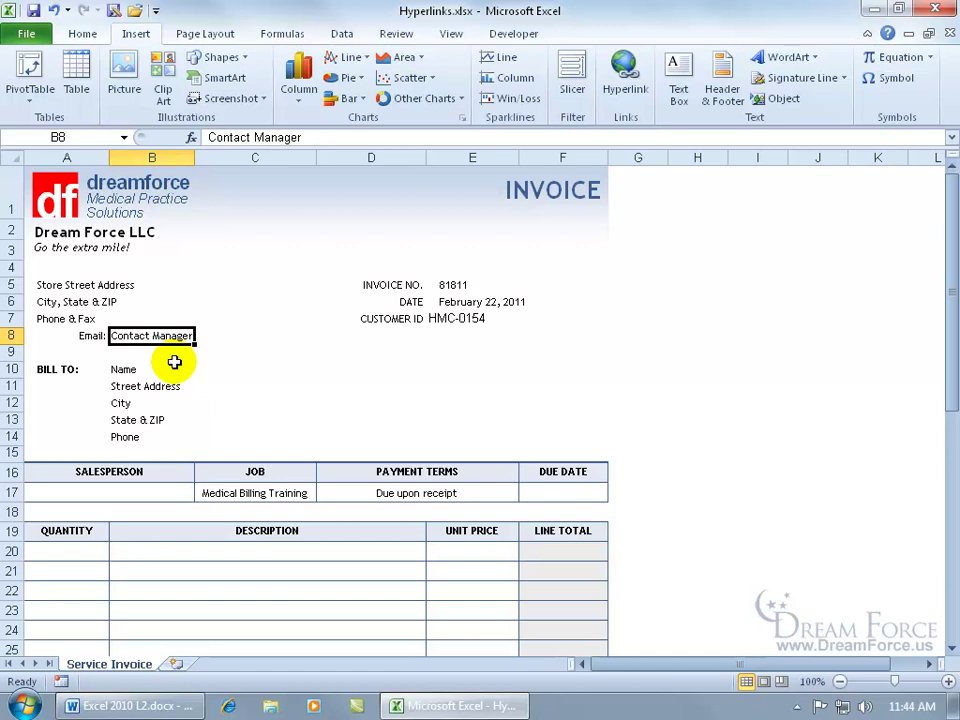
Open the hyperlink dialog for B8 and switch it to E-mail Address.
right_click(165, 340)
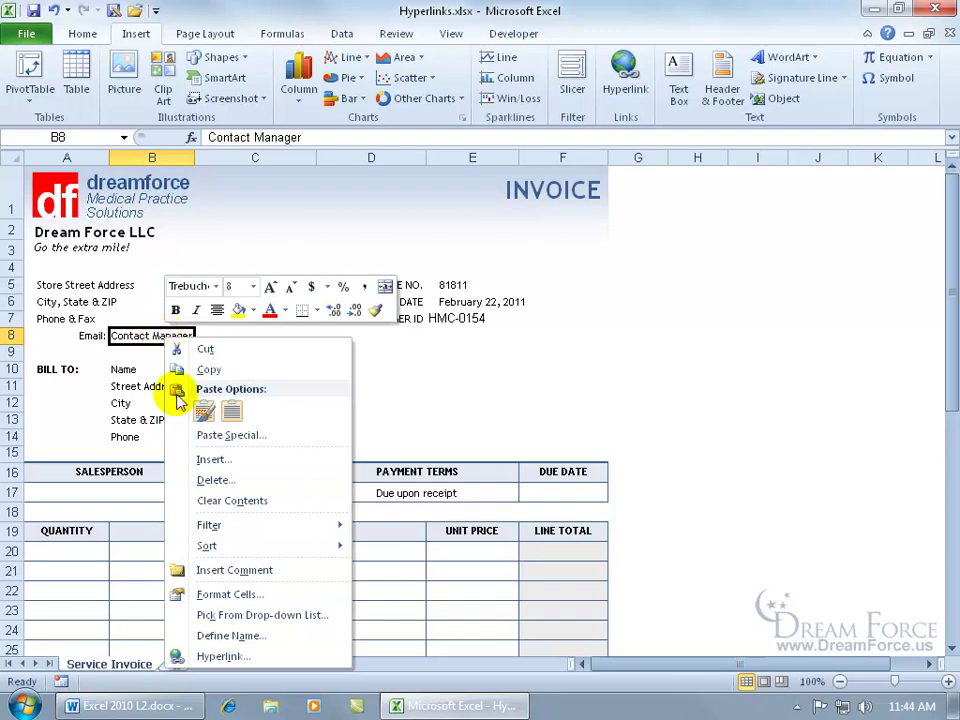
click(223, 656)
drag(249, 398, 466, 236)
click(195, 505)
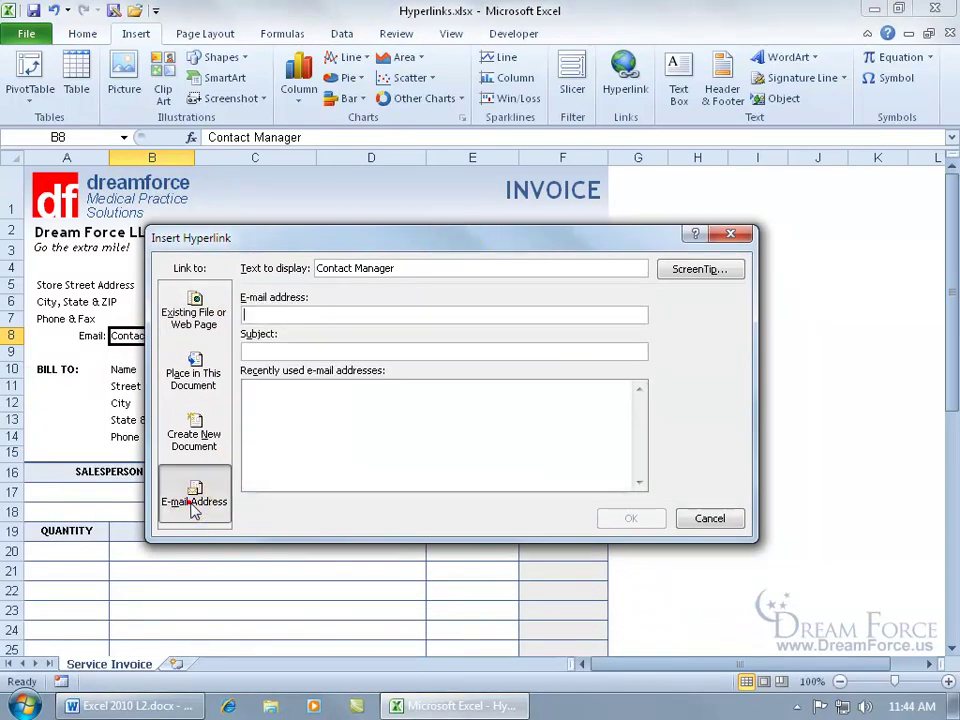
Enter the manager's e-mail address with subject 'Invoice' and confirm the link.
text(mana)
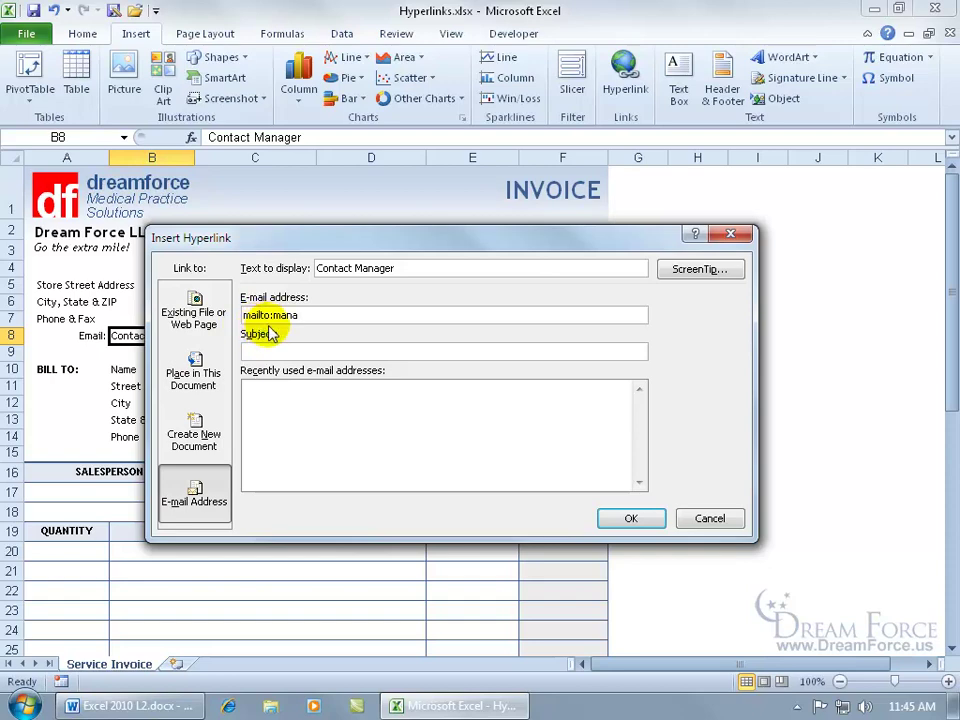
double_click(304, 315)
key(Delete)
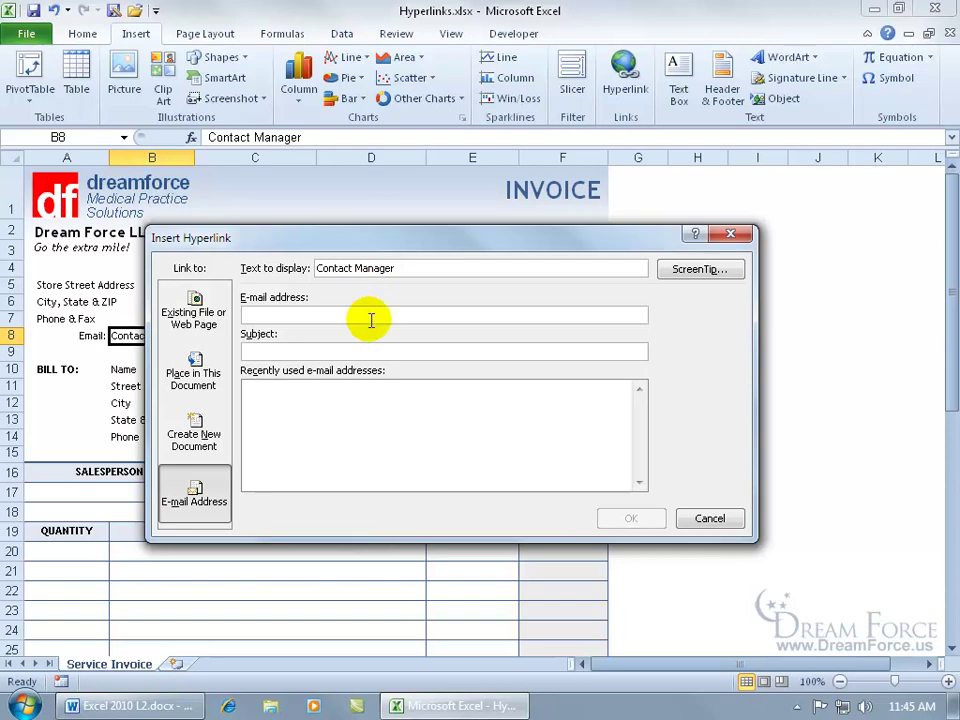
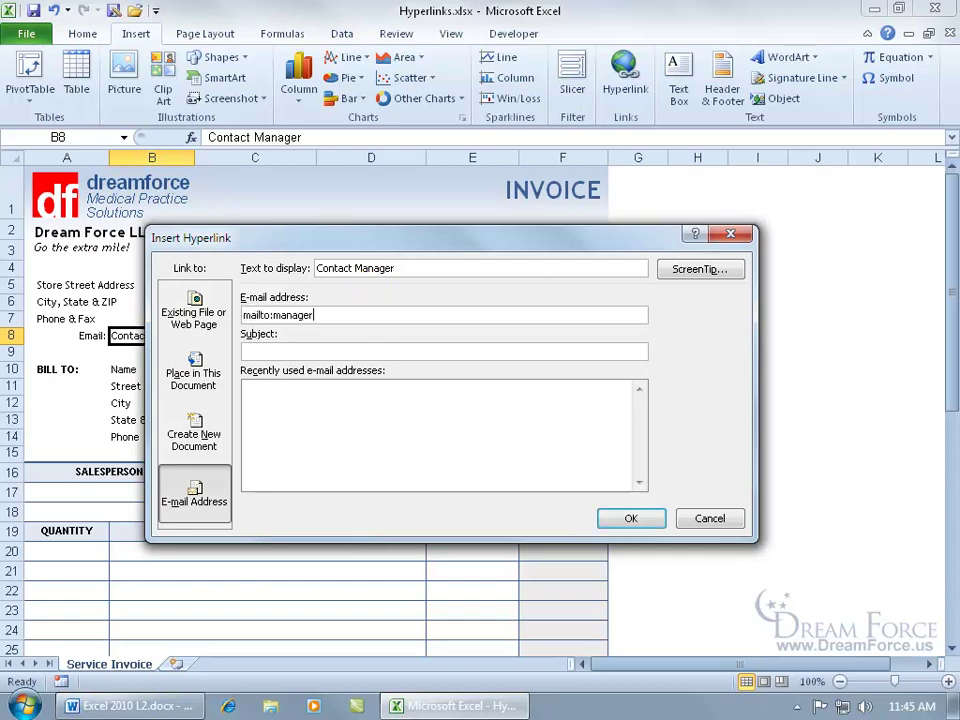
click(276, 354)
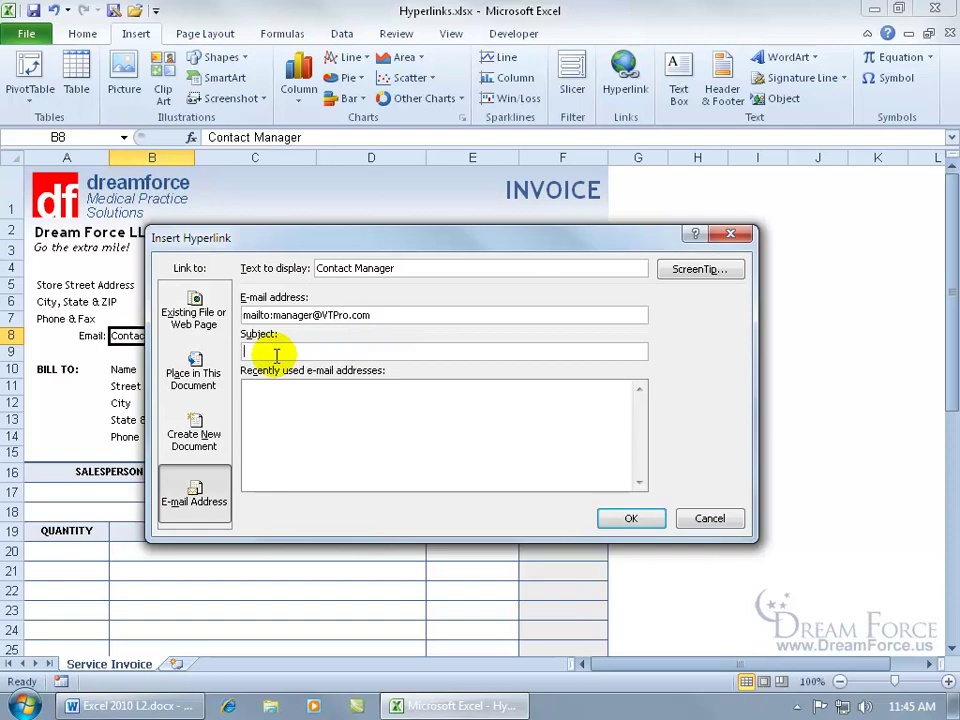
text(Invoice)
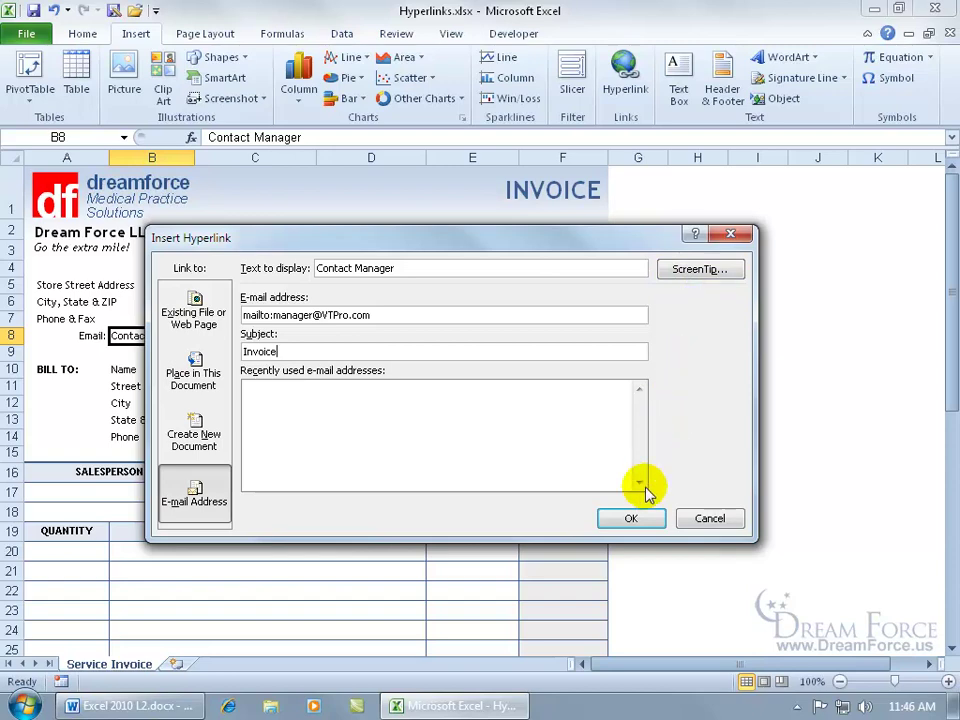
click(630, 516)
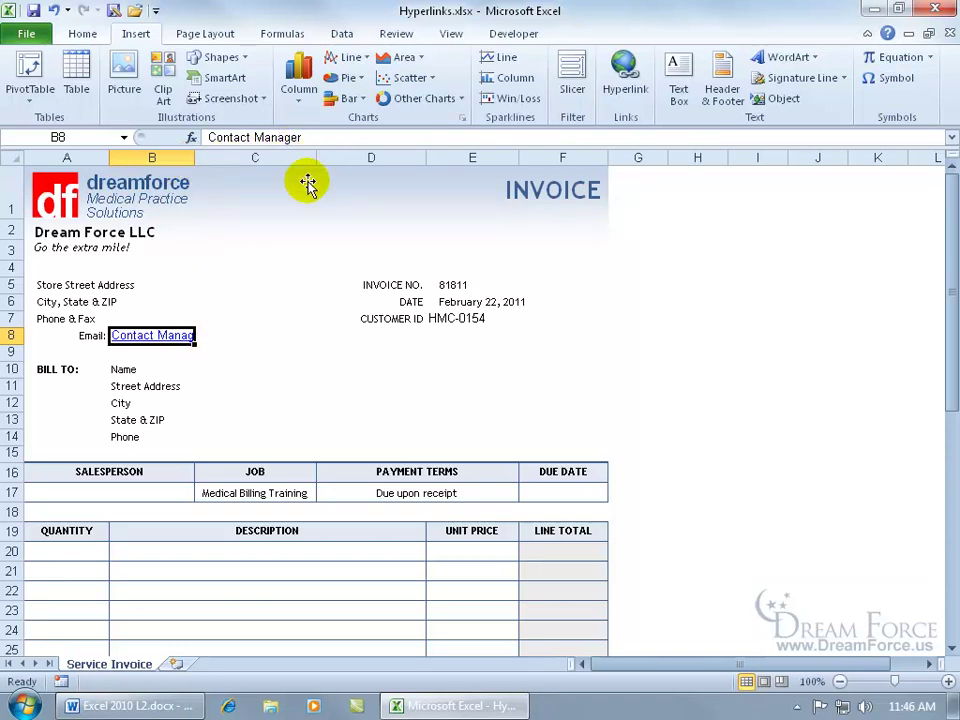
Follow the Contact Manager link in B8 to start an Outlook message titled 'Invoice'.
click(170, 340)
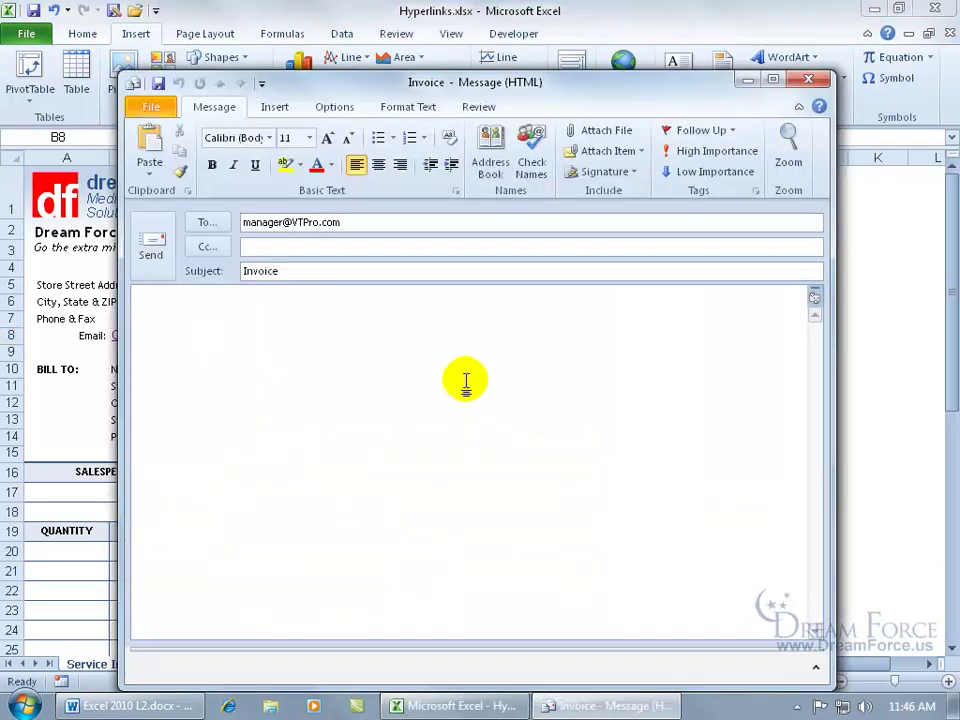